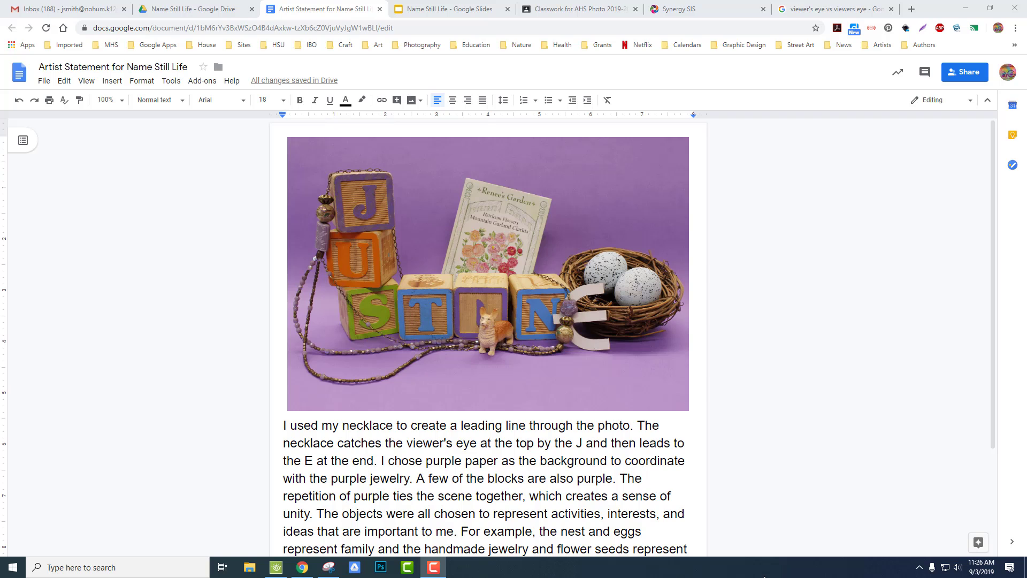
Scroll the Name Still Life objectives slide about writing an artist statement.
{"action": "scroll", "coordinate": [595, 396], "scroll_direction": "down", "scroll_amount": 2}
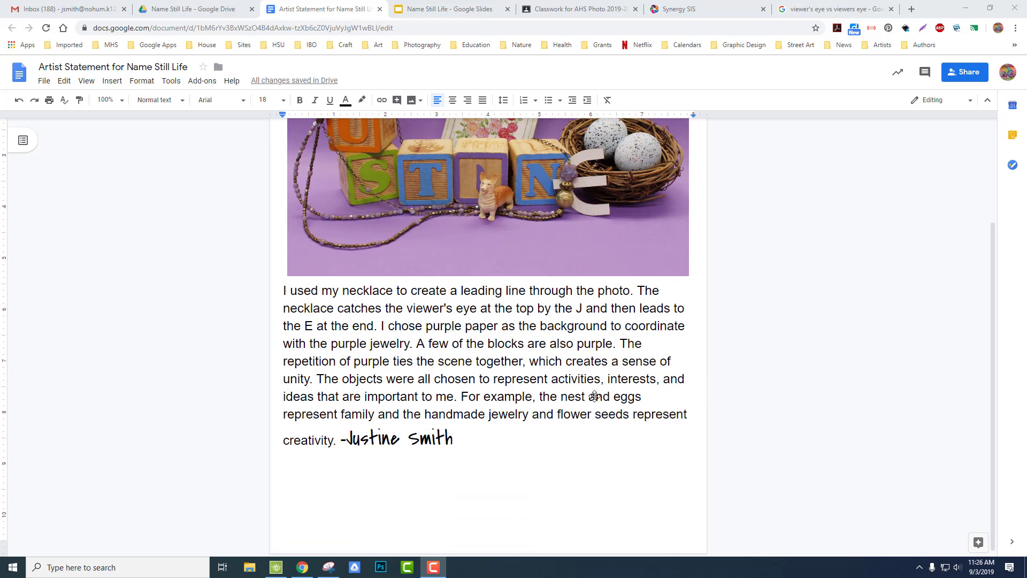
{"action": "scroll", "coordinate": [594, 396], "scroll_direction": "up", "scroll_amount": 2}
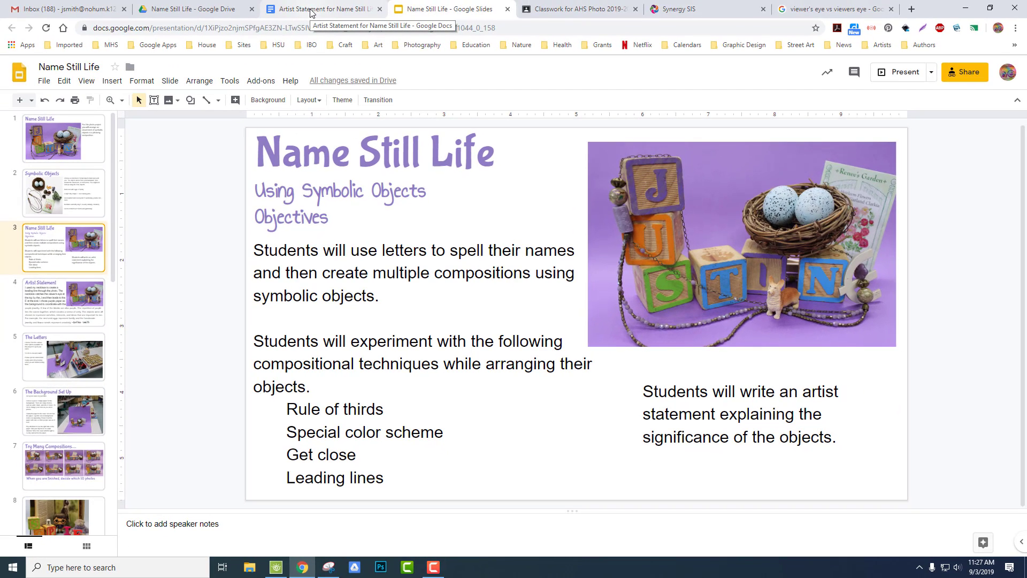
Switch to the Gmail inbox and bring up the Google apps launcher.
{"action": "left_click", "coordinate": [84, 9]}
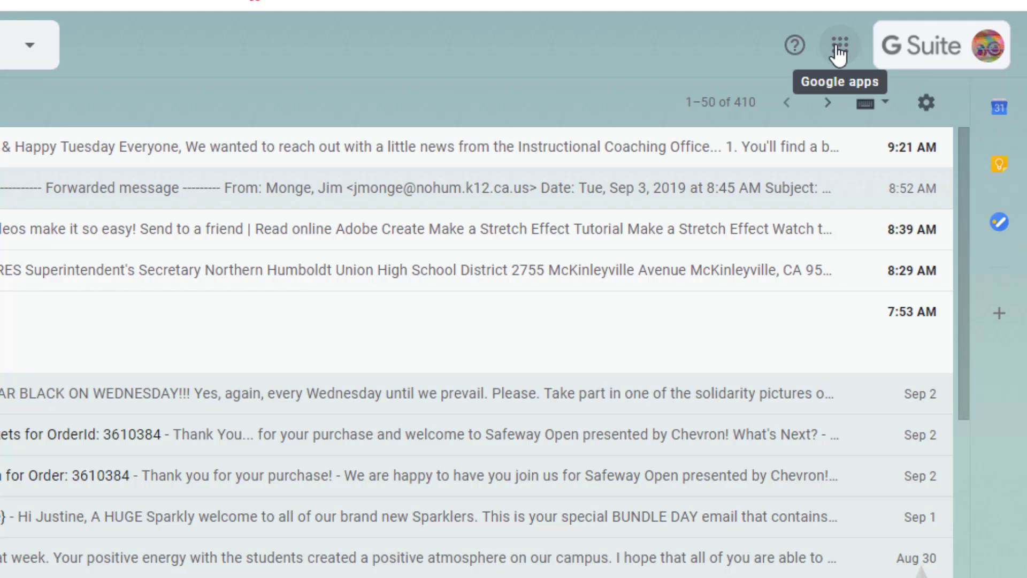
{"action": "left_click", "coordinate": [839, 54]}
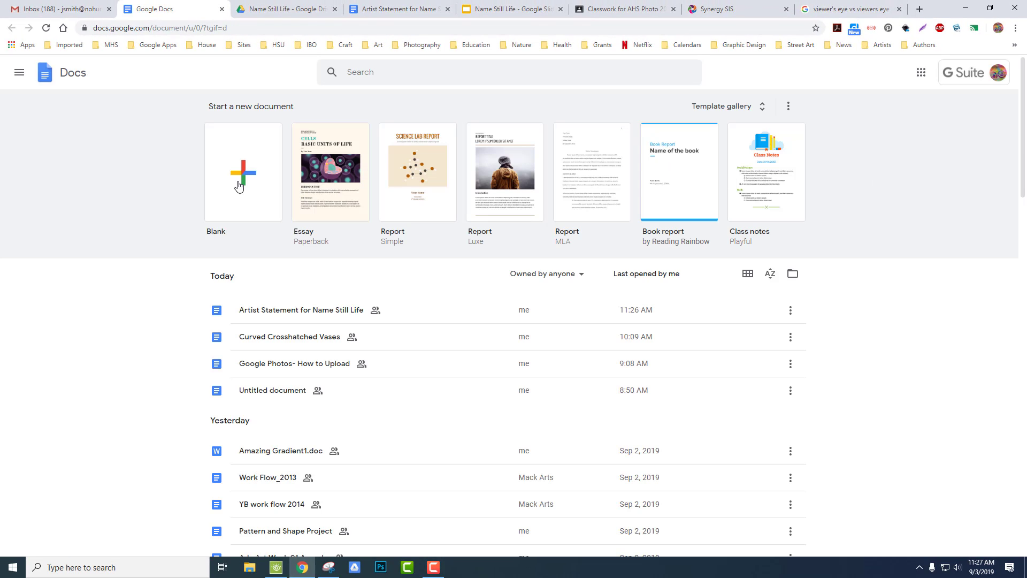
Create a new blank Untitled document and show the Insert menu's Image options.
{"action": "left_click", "coordinate": [249, 179]}
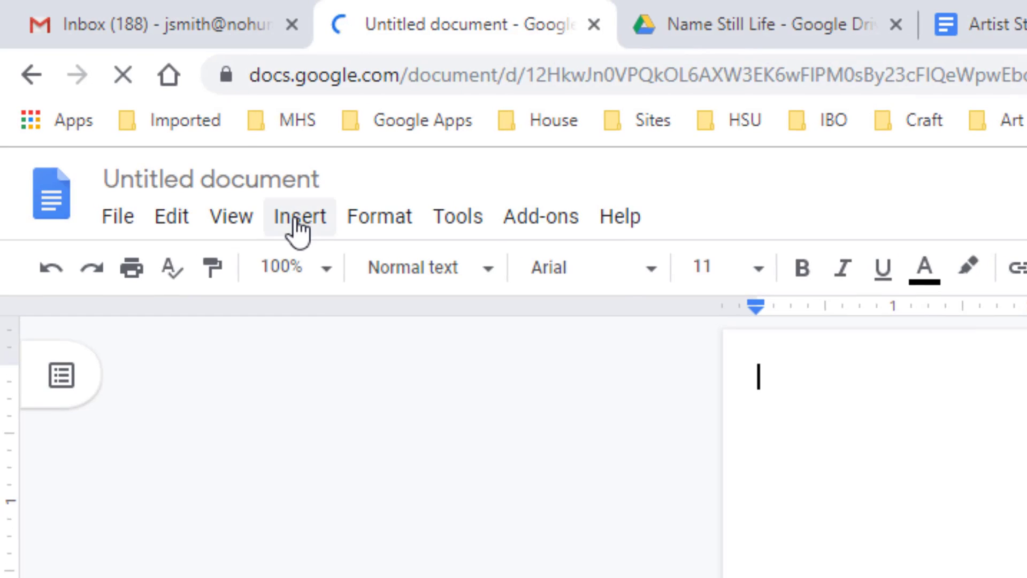
{"action": "left_click", "coordinate": [297, 219]}
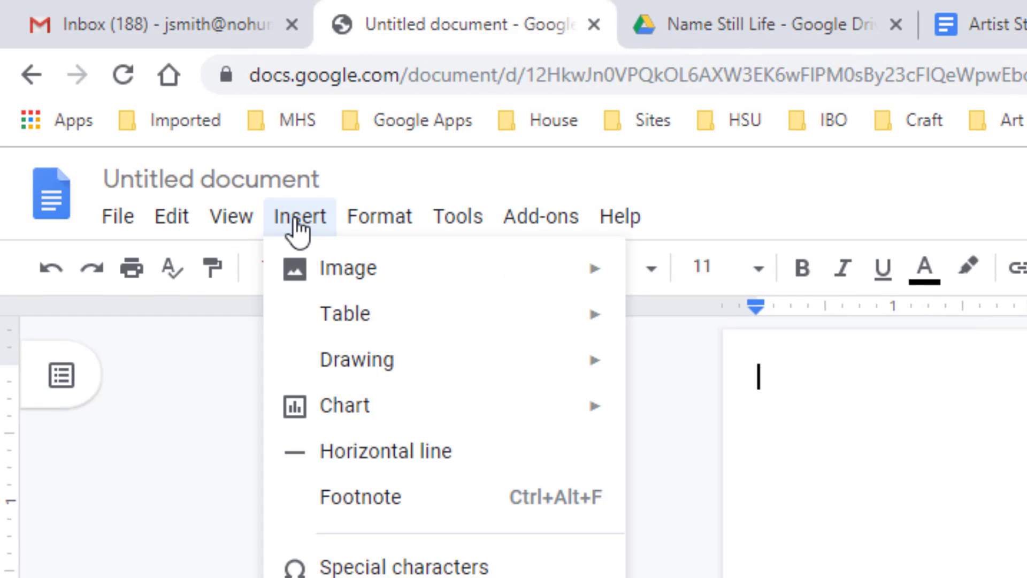
{"action": "mouse_move", "coordinate": [338, 281]}
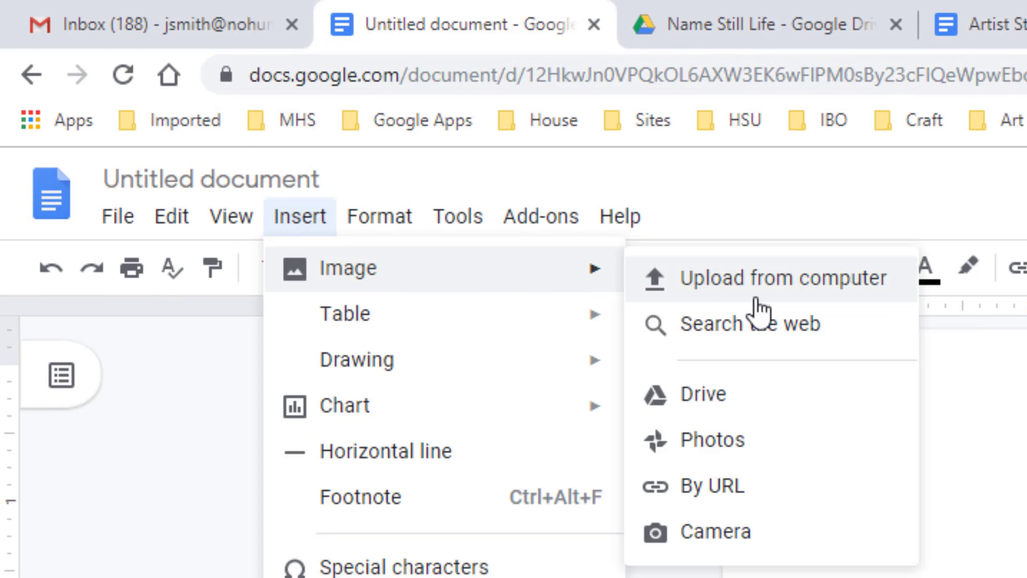
Insert the third photo from the Google Photos album Name Still Life Photos.
{"action": "left_click", "coordinate": [705, 452]}
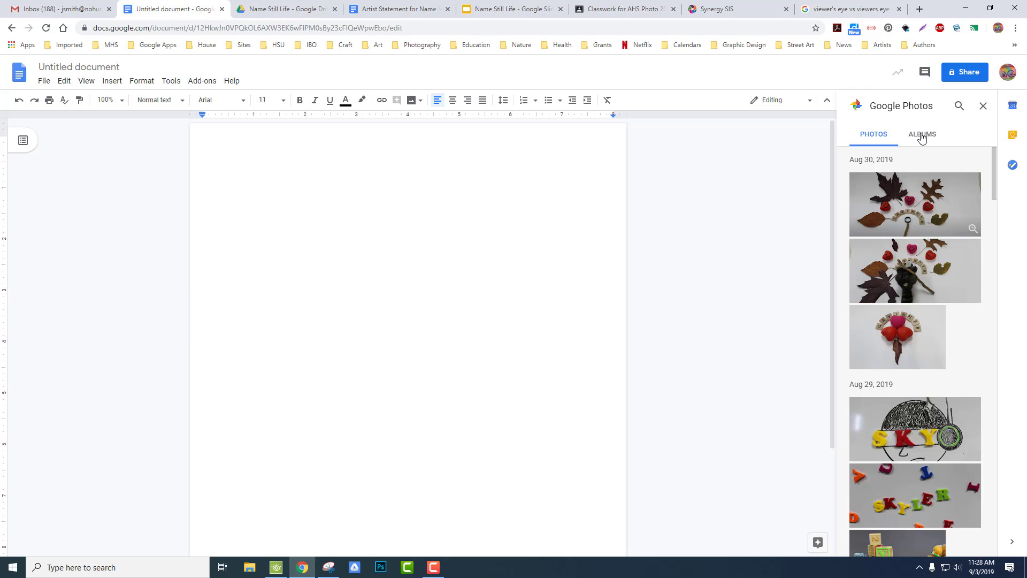
{"action": "left_click", "coordinate": [921, 136]}
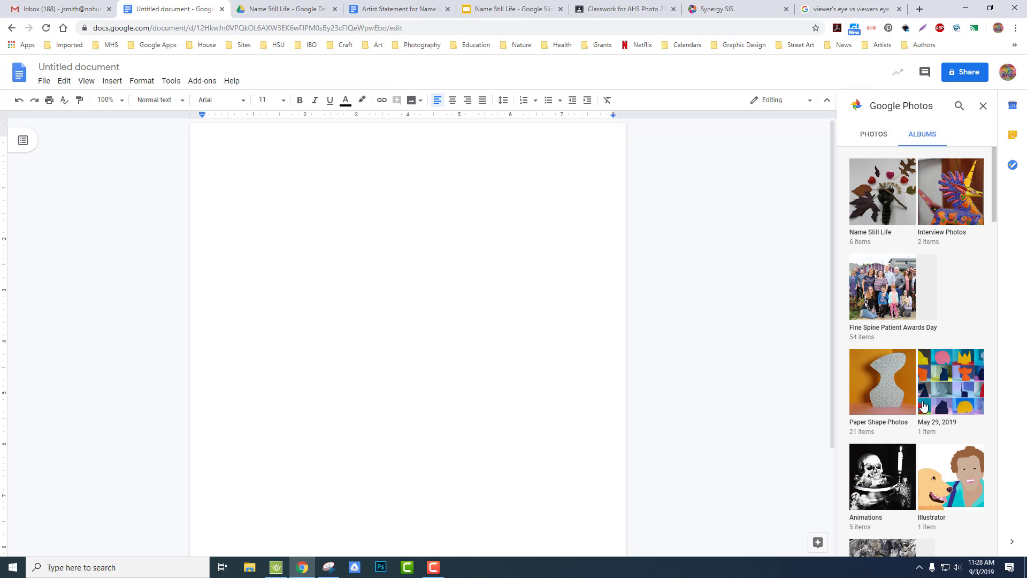
{"action": "scroll", "coordinate": [922, 406], "scroll_direction": "down", "scroll_amount": 7}
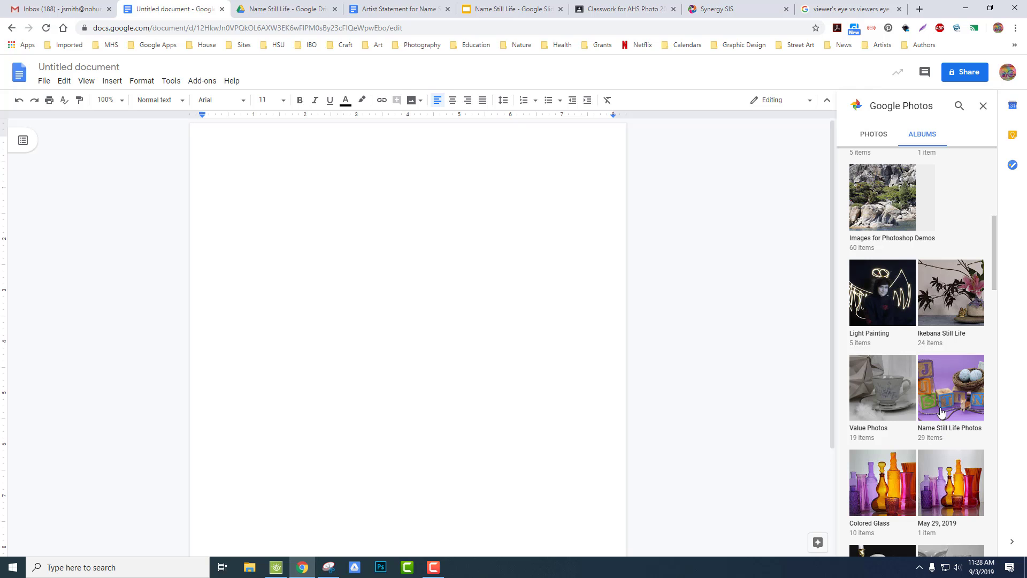
{"action": "left_click", "coordinate": [941, 412]}
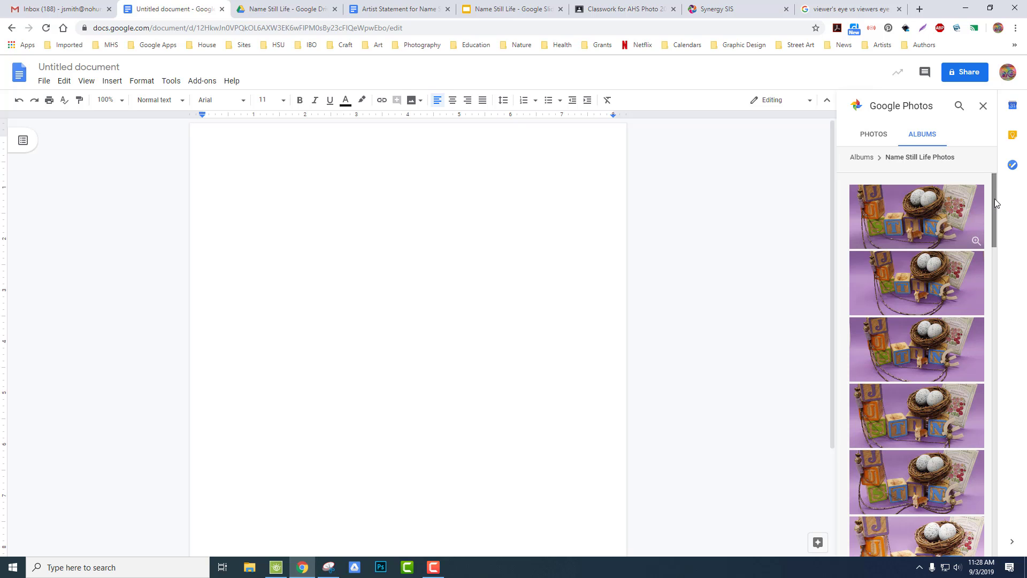
{"action": "left_click_drag", "start_coordinate": [994, 198], "coordinate": [1011, 477]}
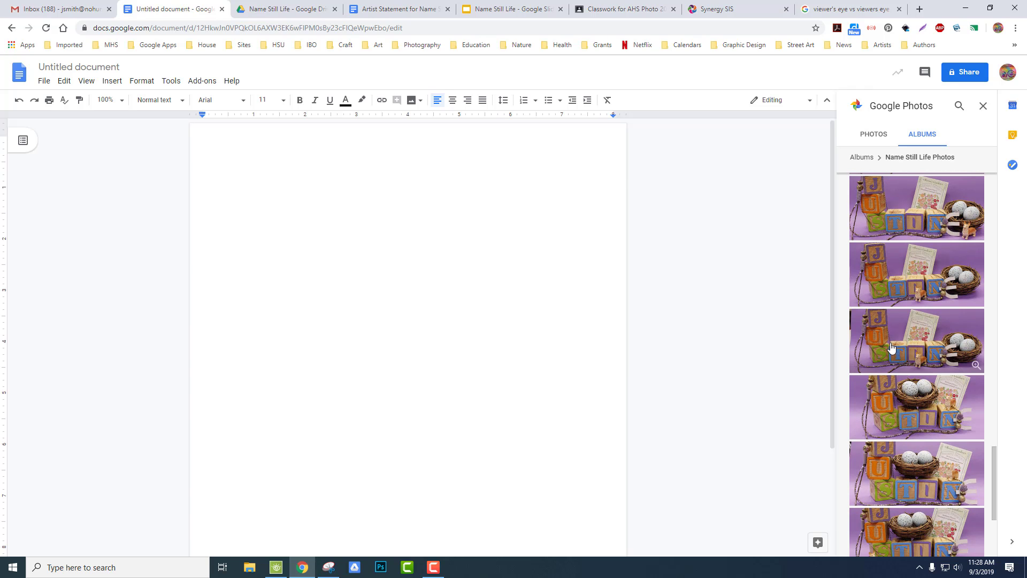
{"action": "left_click", "coordinate": [928, 336]}
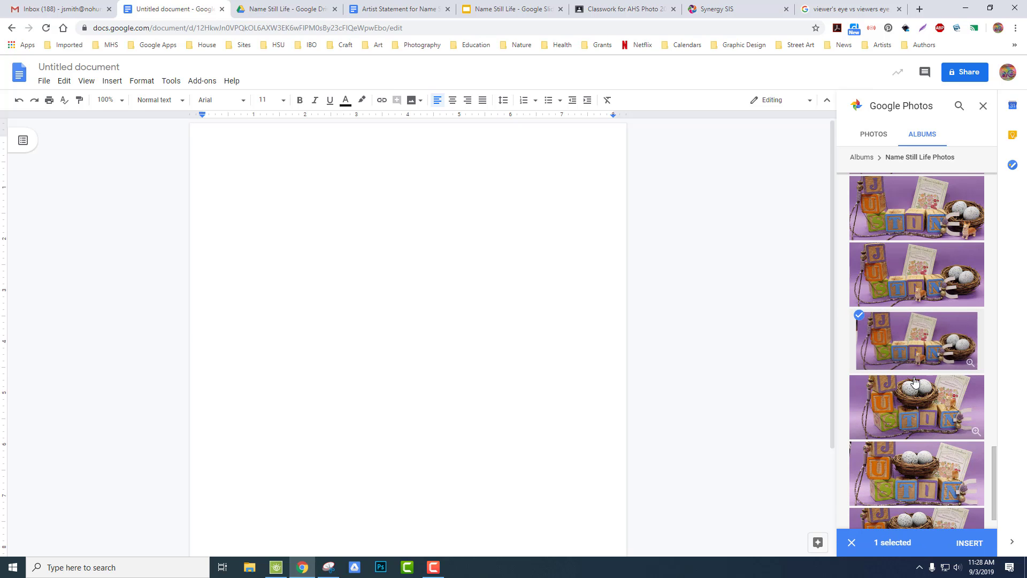
{"action": "left_click", "coordinate": [969, 546]}
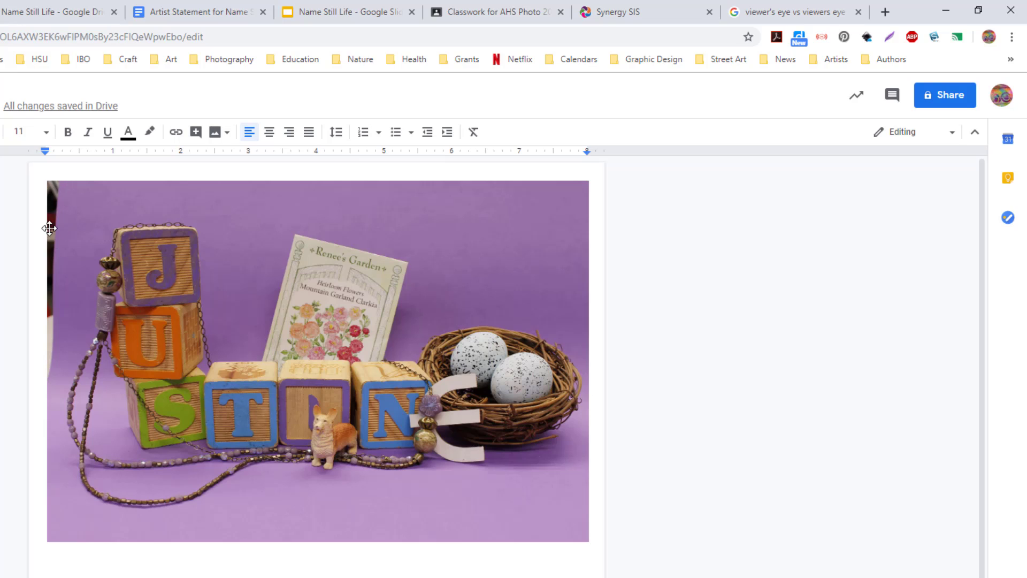
Crop the inserted photo's left edge, then widen it slightly to keep more of the left side.
{"action": "left_click", "coordinate": [263, 280]}
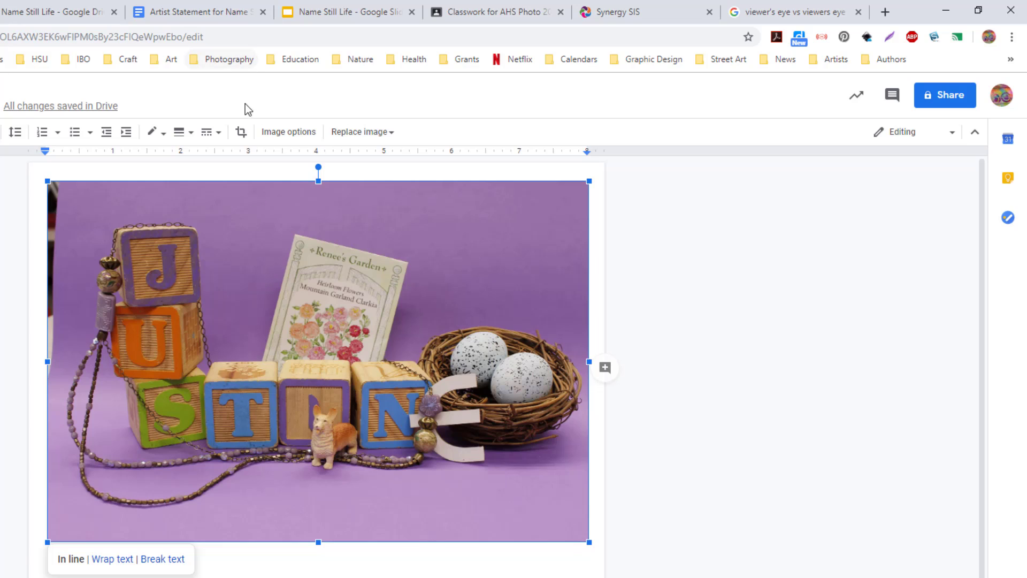
{"action": "left_click", "coordinate": [244, 130]}
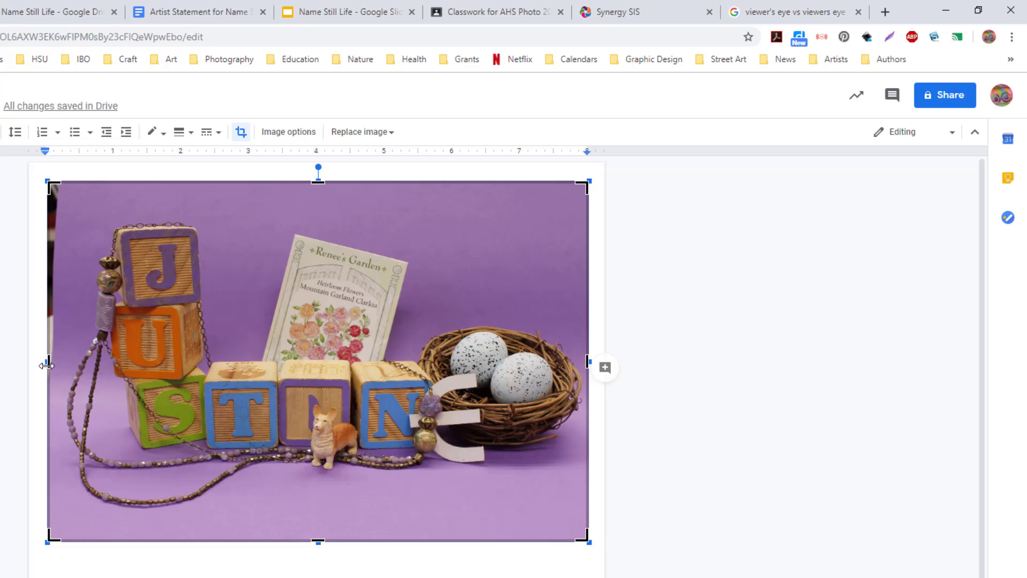
{"action": "left_click_drag", "start_coordinate": [47, 362], "coordinate": [56, 361]}
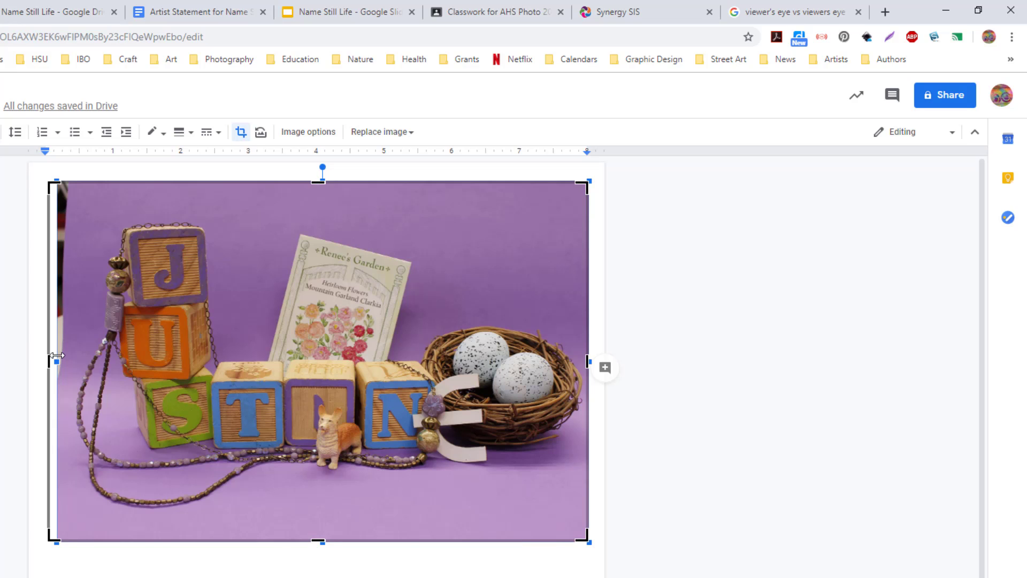
{"action": "mouse_move", "coordinate": [56, 355]}
{"action": "left_mouse_down"}
{"action": "mouse_move", "coordinate": [48, 362]}
{"action": "mouse_move", "coordinate": [58, 360]}
{"action": "left_mouse_up"}
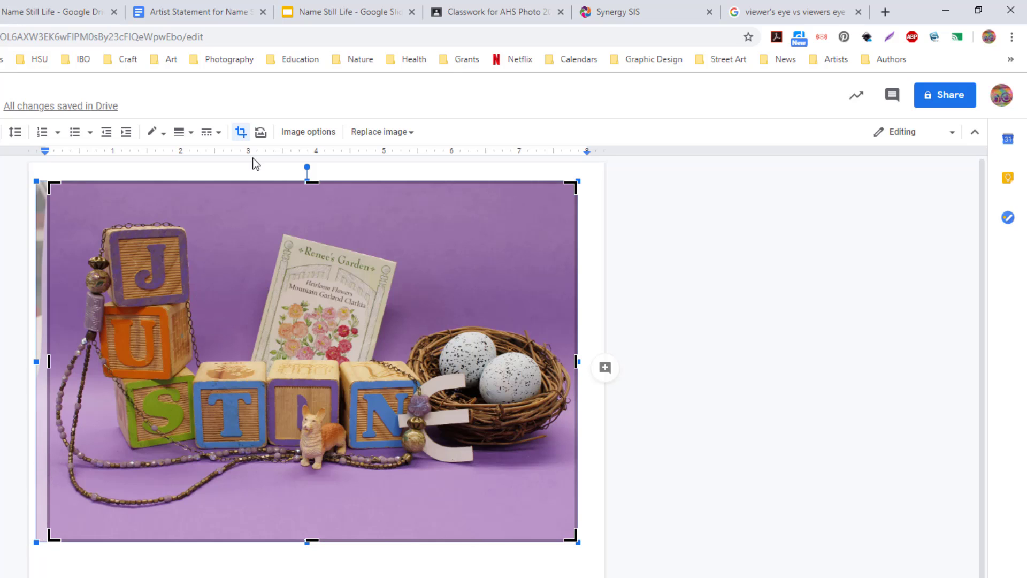
{"action": "left_click", "coordinate": [242, 137]}
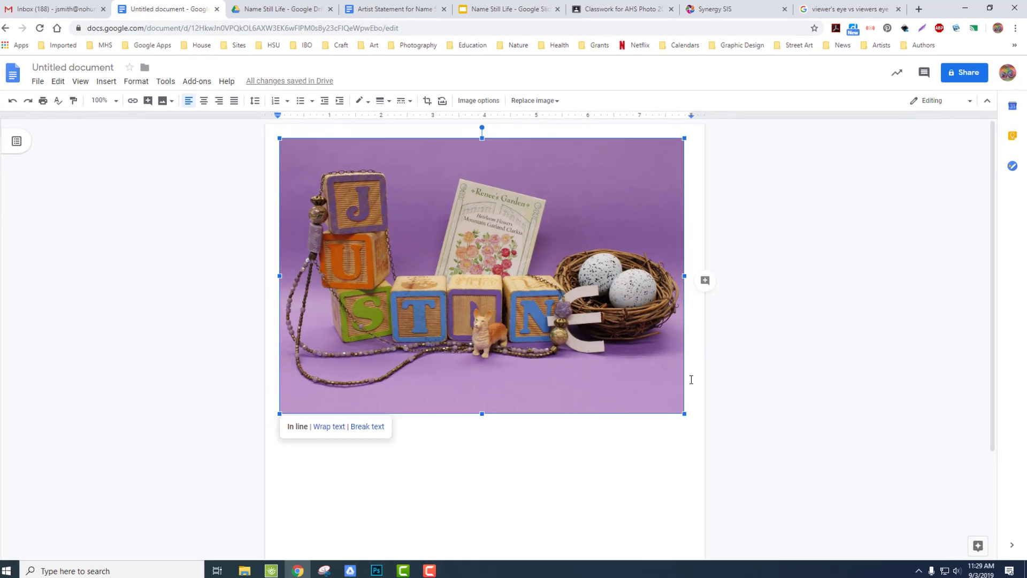
Deselect the photo and scroll through the Artist Statement for Name Still Life document.
{"action": "left_click", "coordinate": [587, 497]}
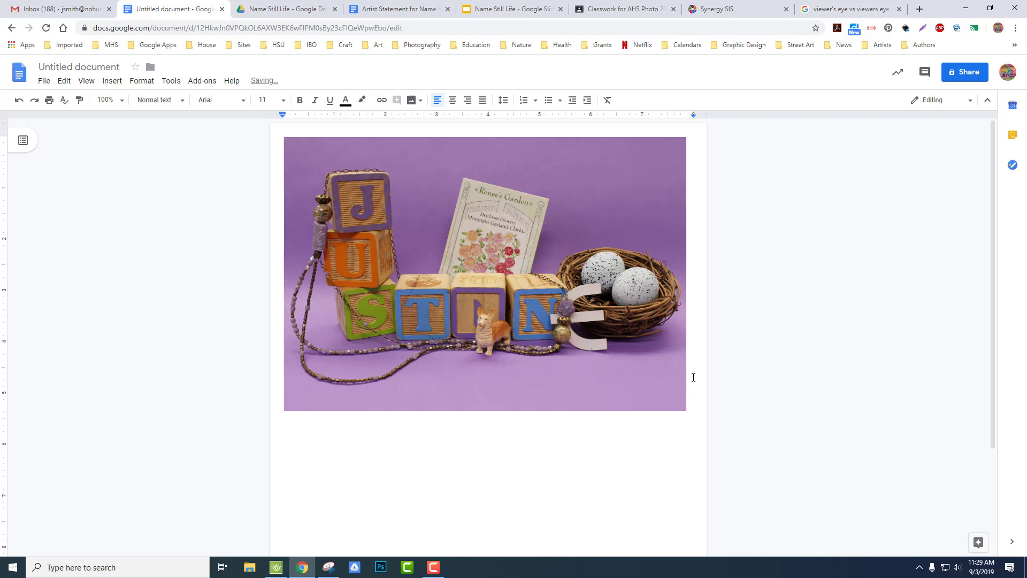
{"action": "left_click", "coordinate": [373, 11]}
{"action": "scroll", "coordinate": [471, 374], "scroll_direction": "down", "scroll_amount": 1}
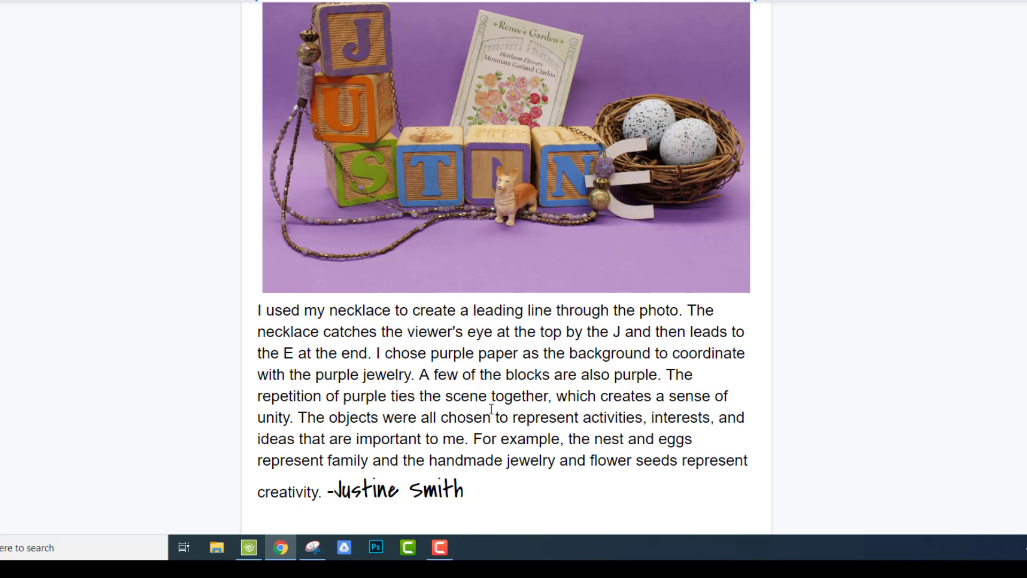
Select the artist statement's document title, then leave the name unchanged.
{"action": "scroll", "coordinate": [491, 409], "scroll_direction": "up", "scroll_amount": 2}
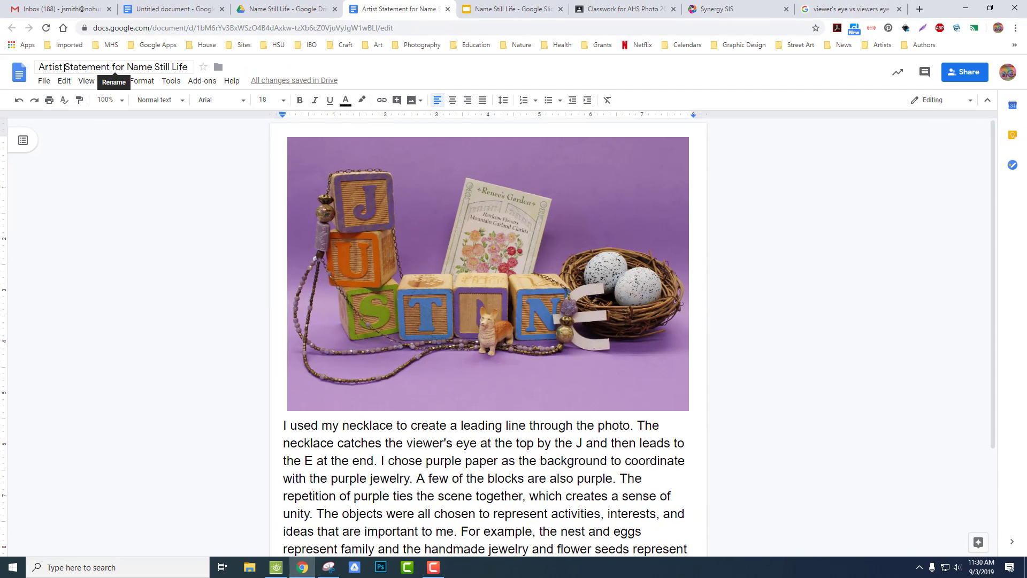
{"action": "left_click", "coordinate": [63, 68]}
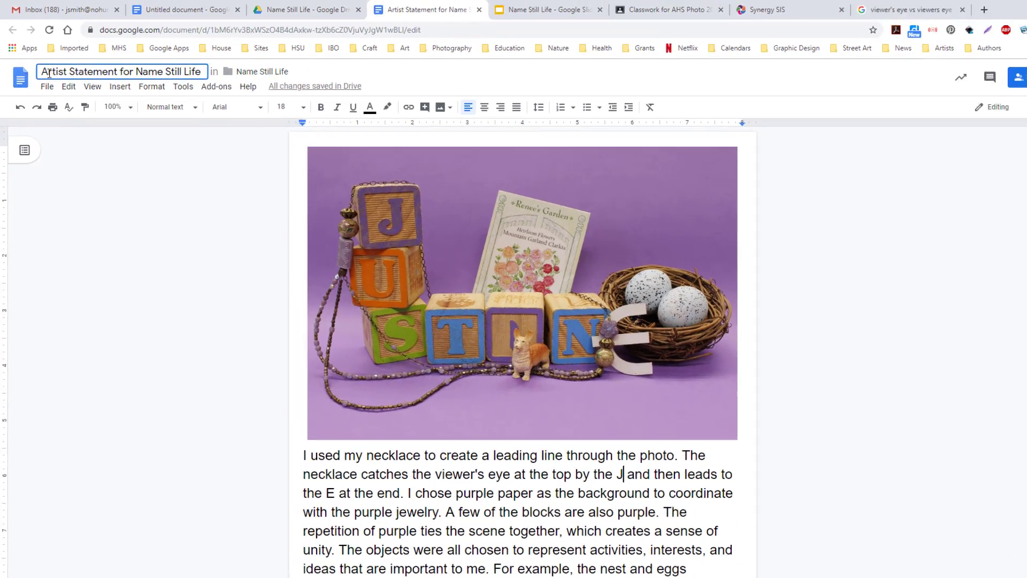
{"action": "left_click_drag", "start_coordinate": [49, 68], "coordinate": [105, 68]}
{"action": "left_click_drag", "start_coordinate": [237, 154], "coordinate": [419, 153]}
{"action": "left_click", "coordinate": [414, 153]}
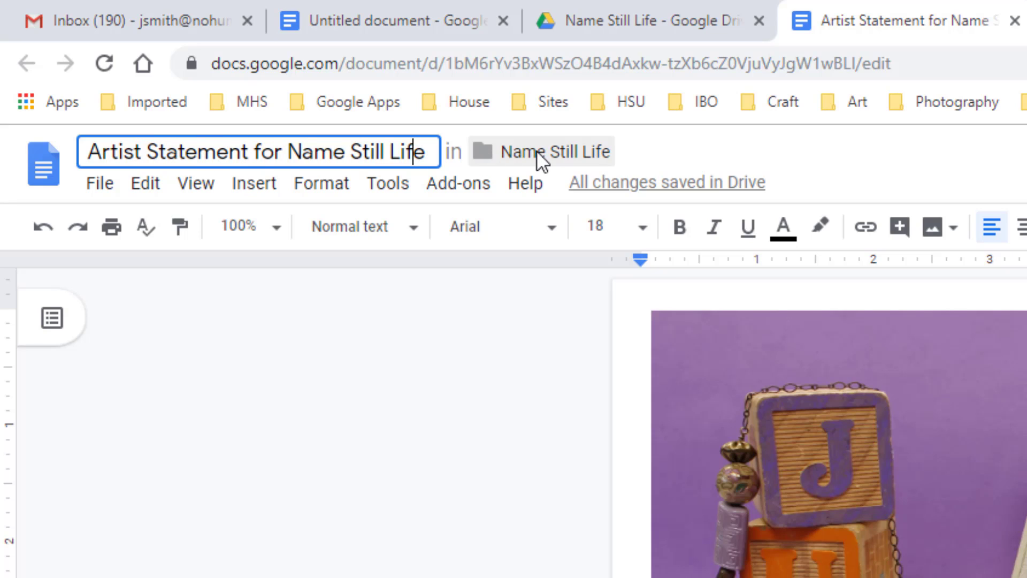
Confirm the document is filed in Name Still Life under Photo Projects and view that Drive folder.
{"action": "left_click", "coordinate": [481, 153]}
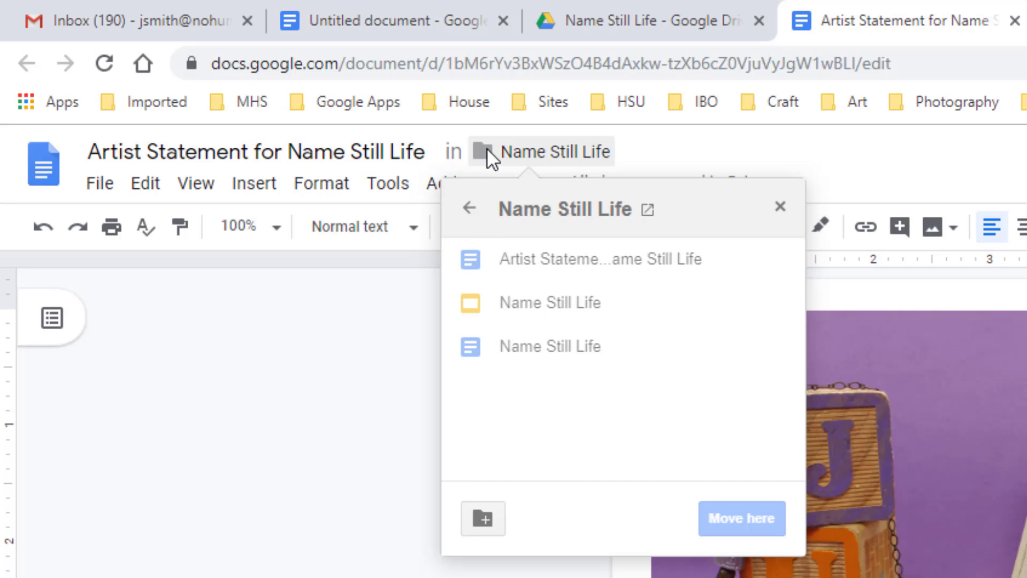
{"action": "left_click", "coordinate": [470, 208]}
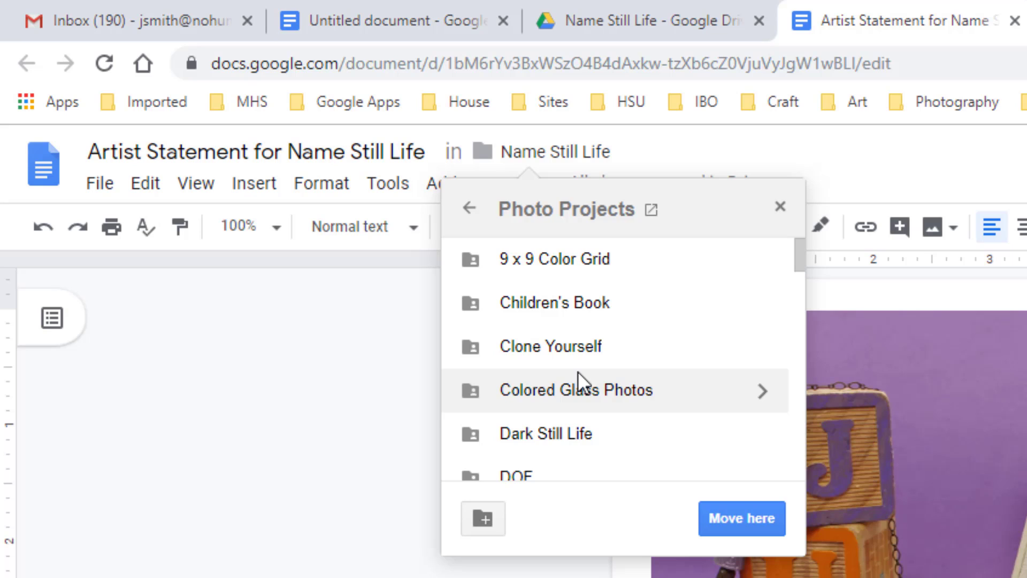
{"action": "left_click", "coordinate": [306, 436]}
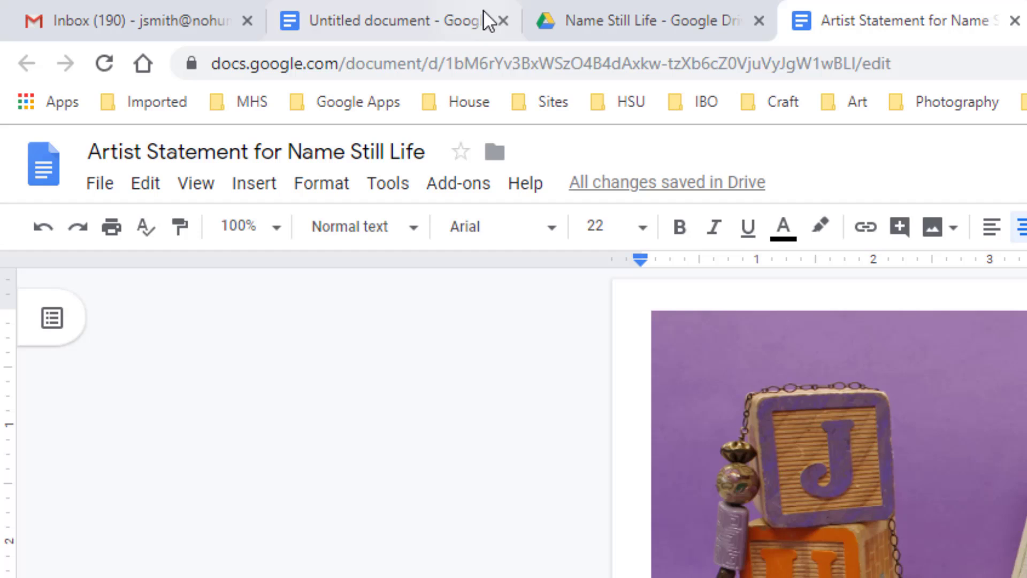
{"action": "left_click", "coordinate": [582, 21]}
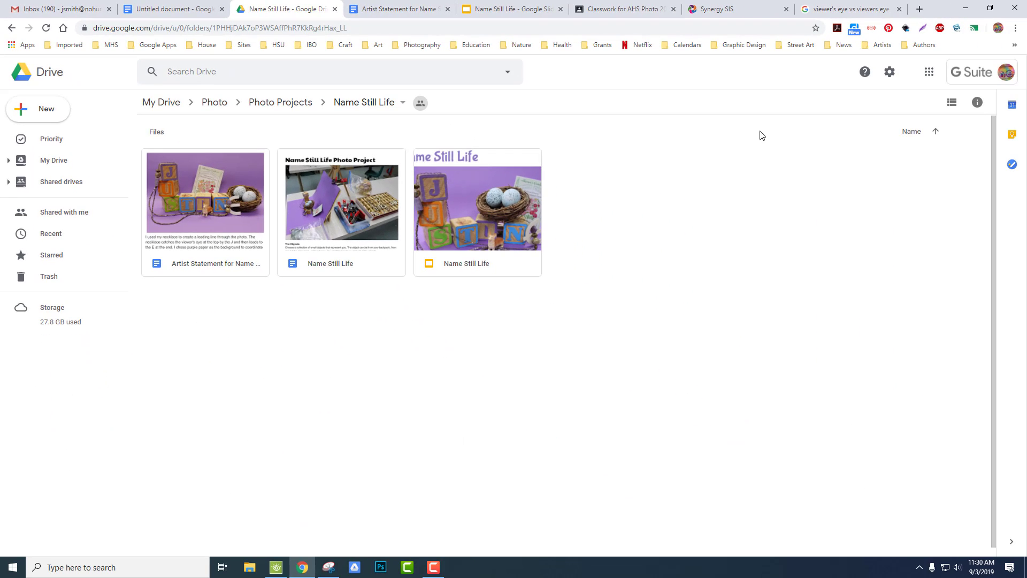
{"action": "left_click", "coordinate": [929, 74]}
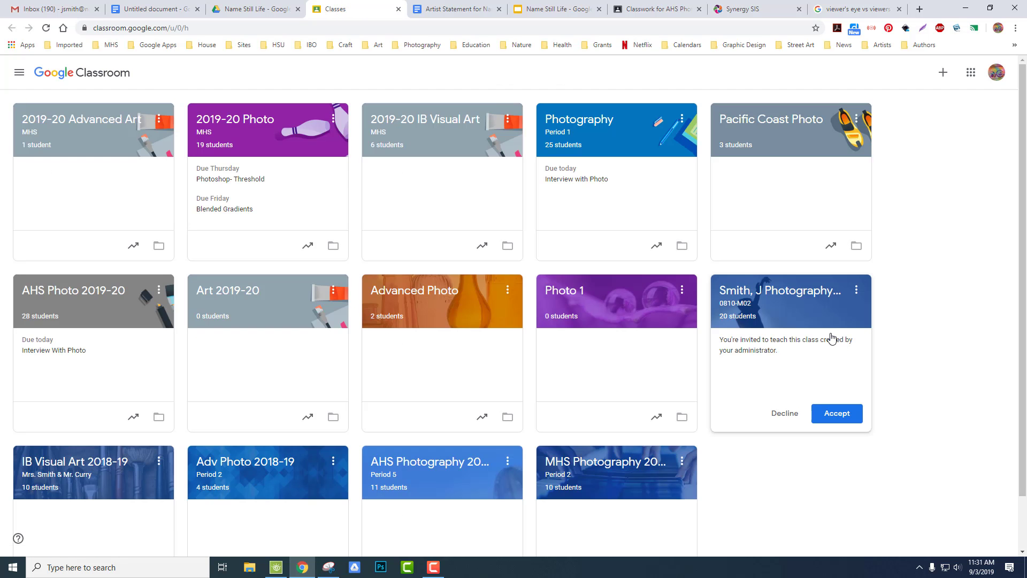
Open the 2019-20 Photo class, its Name Still Life assignment, and the Instructions tab.
{"action": "left_click", "coordinate": [238, 124]}
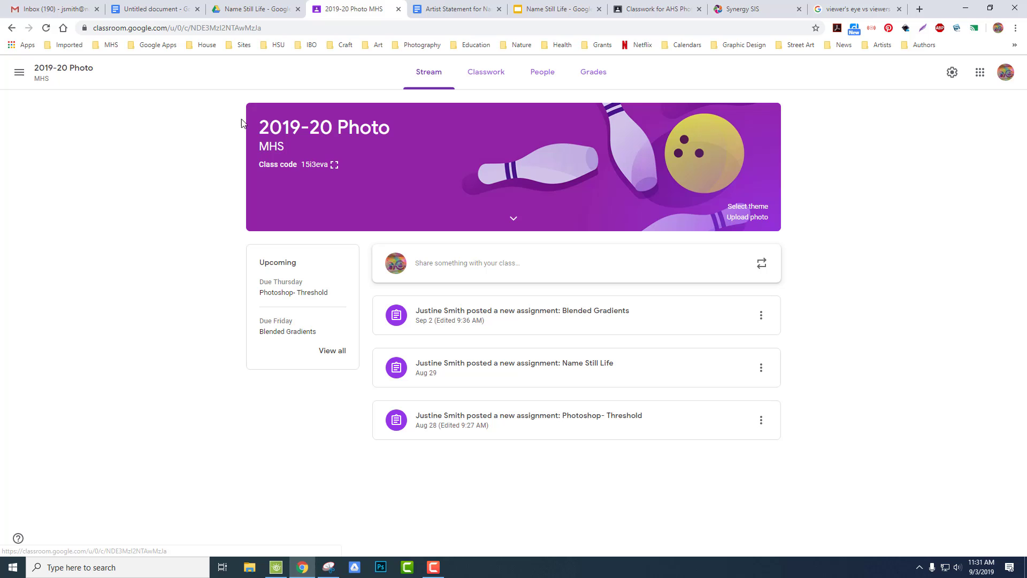
{"action": "left_click", "coordinate": [504, 368]}
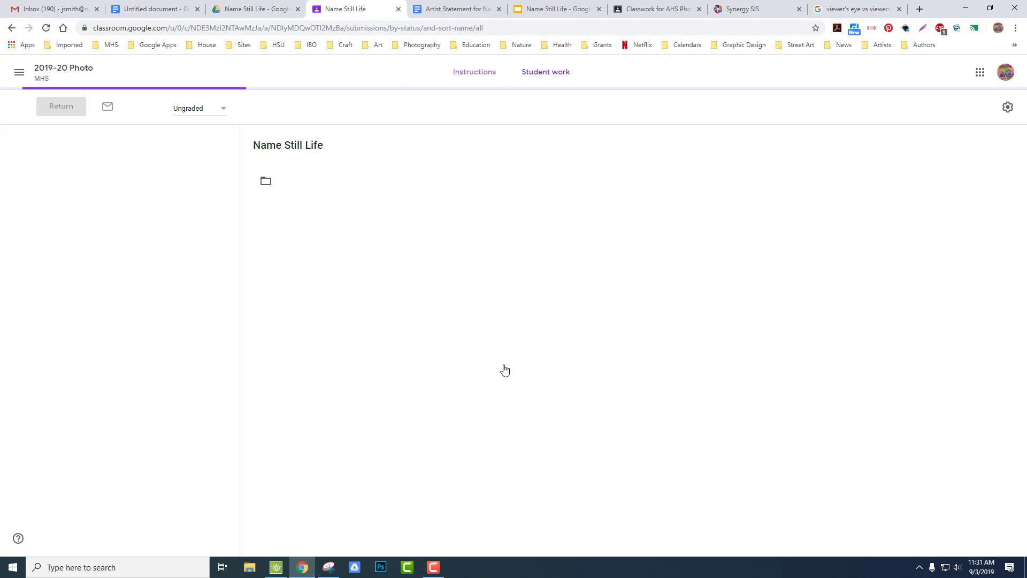
{"action": "left_click", "coordinate": [474, 72]}
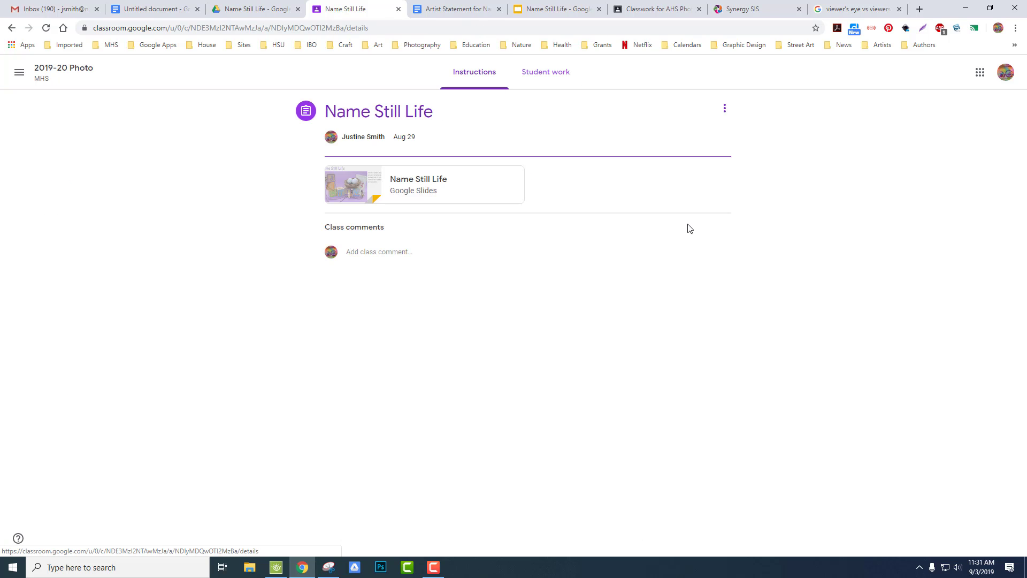